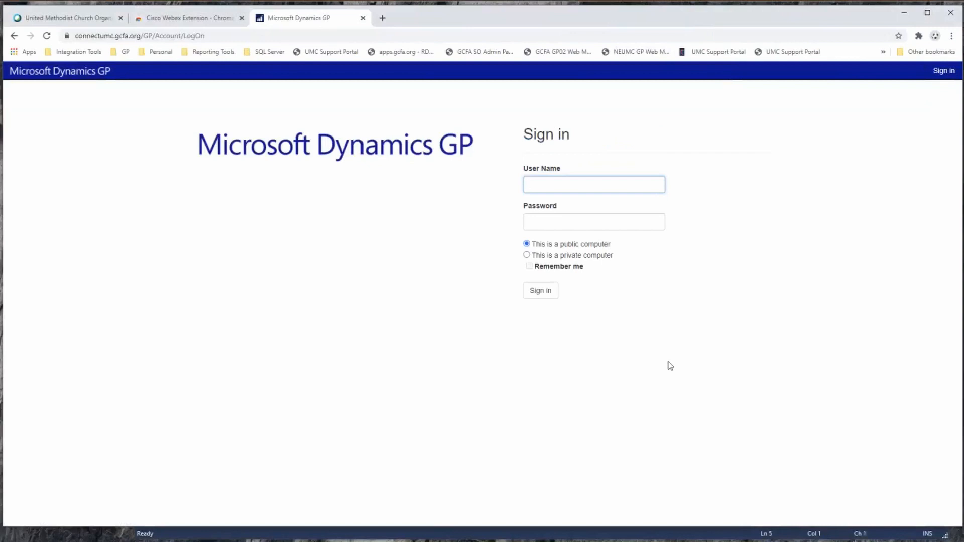
# Sign in to the web client with the saved gcfa domain user name and the account password.
pyautogui.write('gcfa\\')
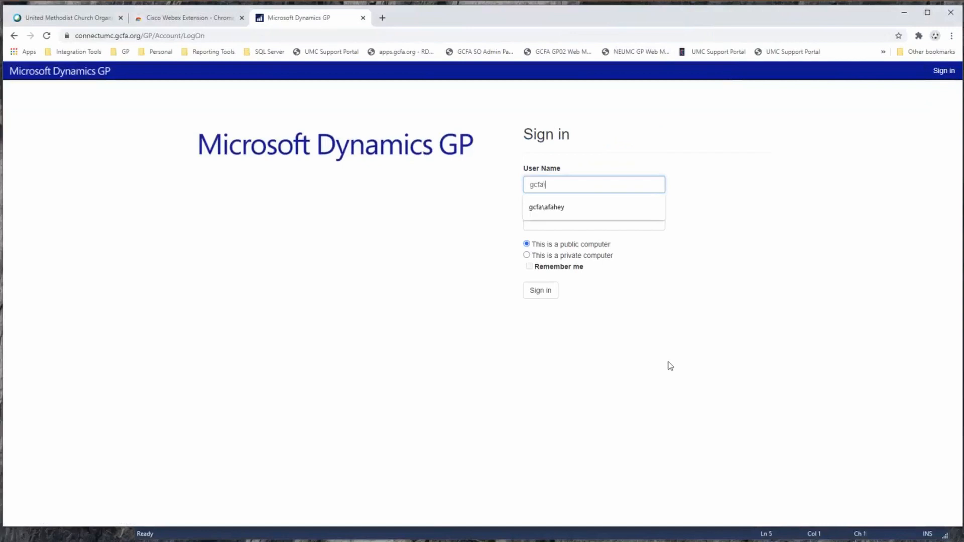
pyautogui.press('Down')
pyautogui.press('Return')
pyautogui.press('Tab')
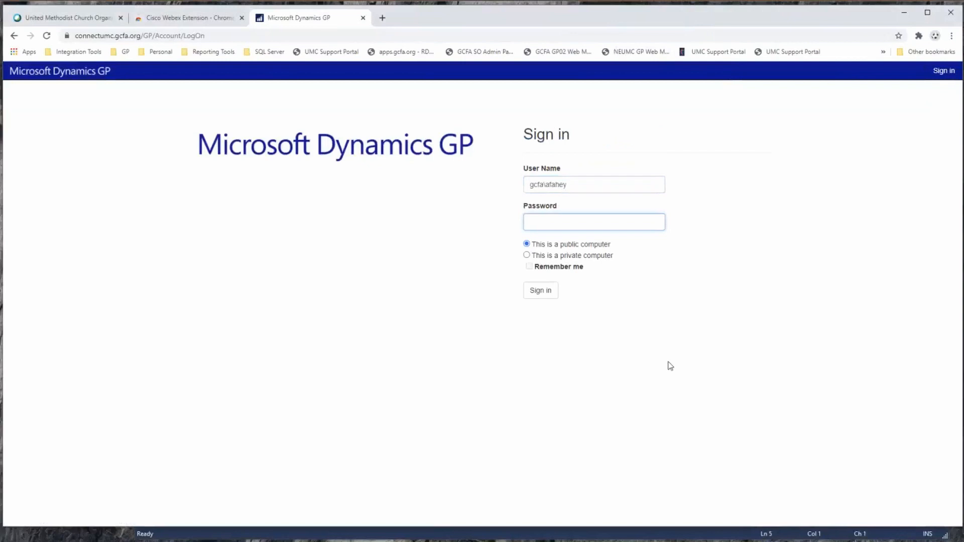
pyautogui.hotkey('ctrl', 'v')
pyautogui.press('Return')
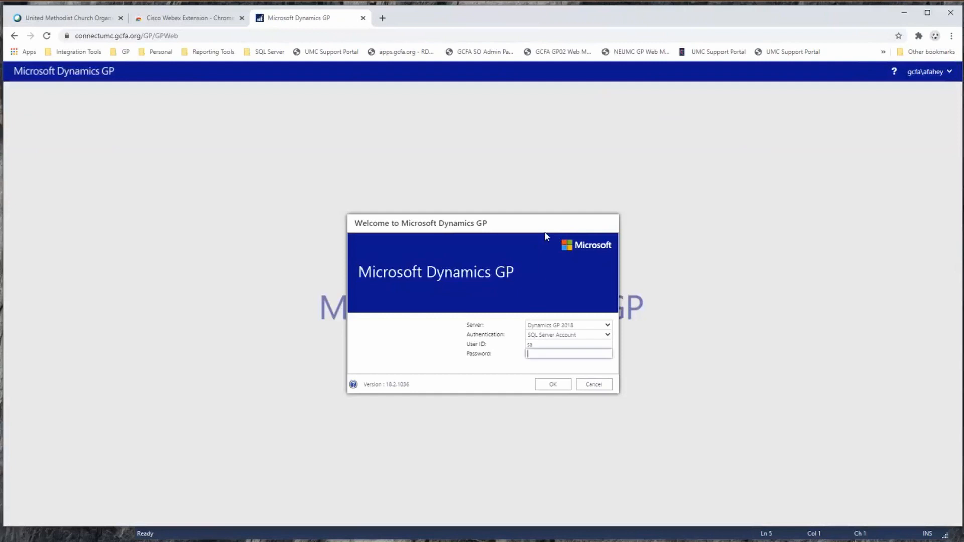
# Log in to the Dynamics GP 2018 server with the SQL account password and open the company East Ohio Conference <TES>.
pyautogui.write('****')
pyautogui.press('Return')
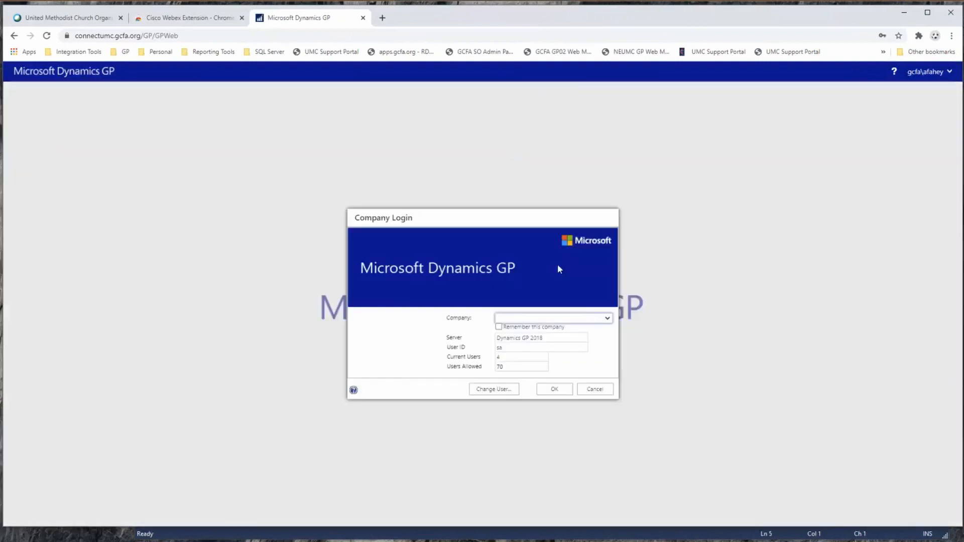
pyautogui.click(608, 321)
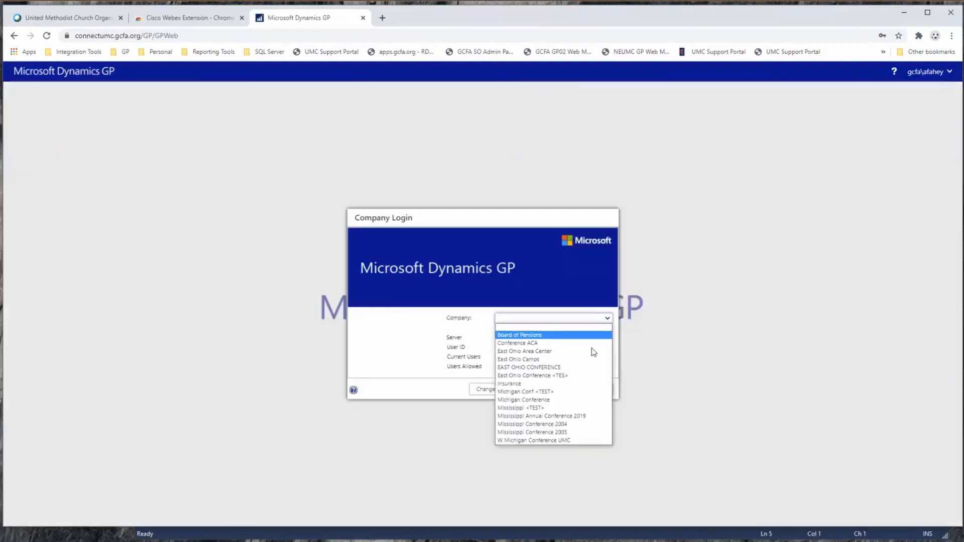
pyautogui.click(573, 376)
pyautogui.click(568, 391)
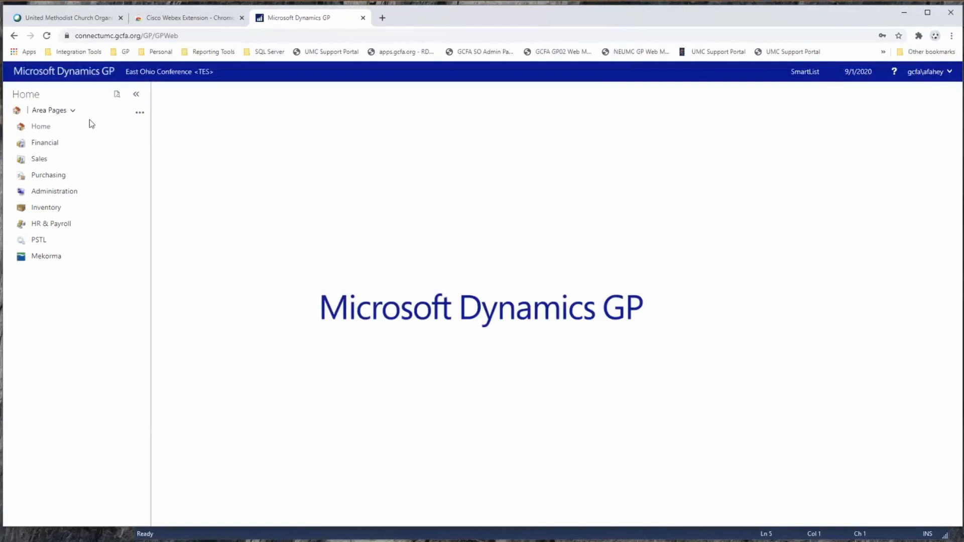
# Display the list of area pages and open the Financial area page.
pyautogui.click(72, 111)
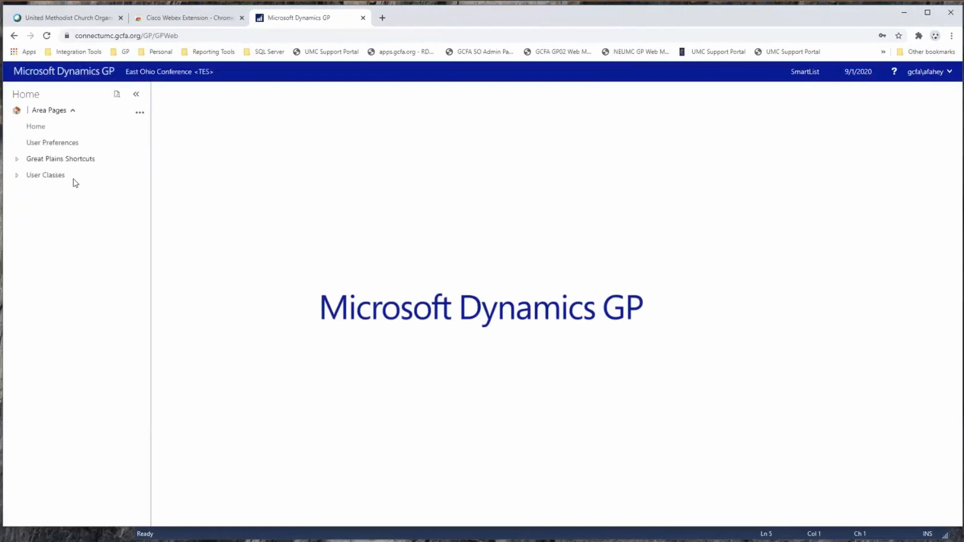
pyautogui.click(74, 113)
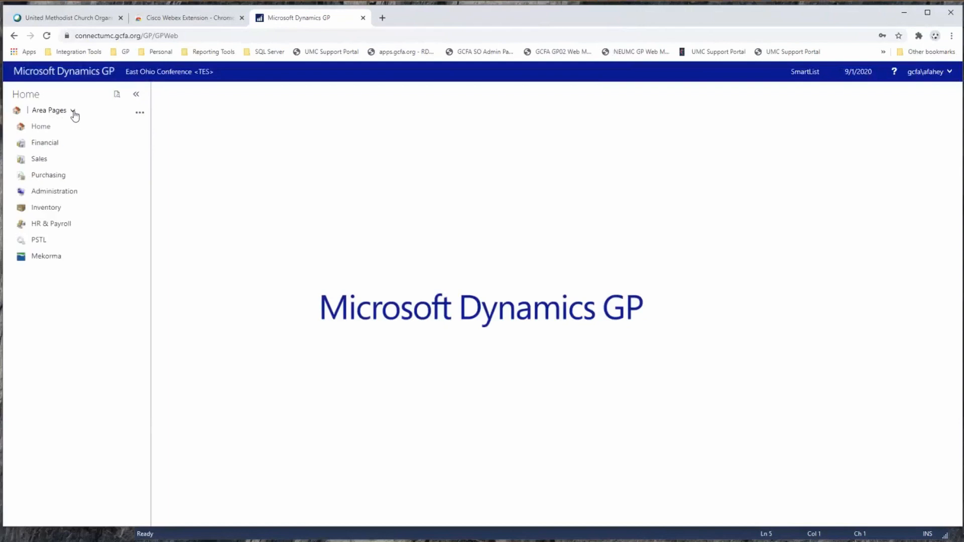
pyautogui.click(48, 145)
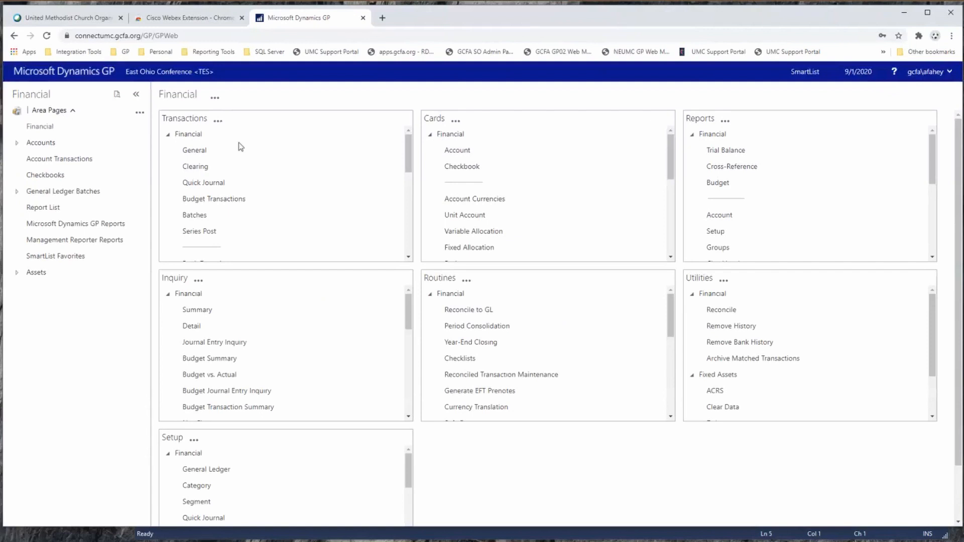
# Look through the Financial page's Transactions section in maximized multicolumn mode, and restore the normal section layout.
pyautogui.click(218, 121)
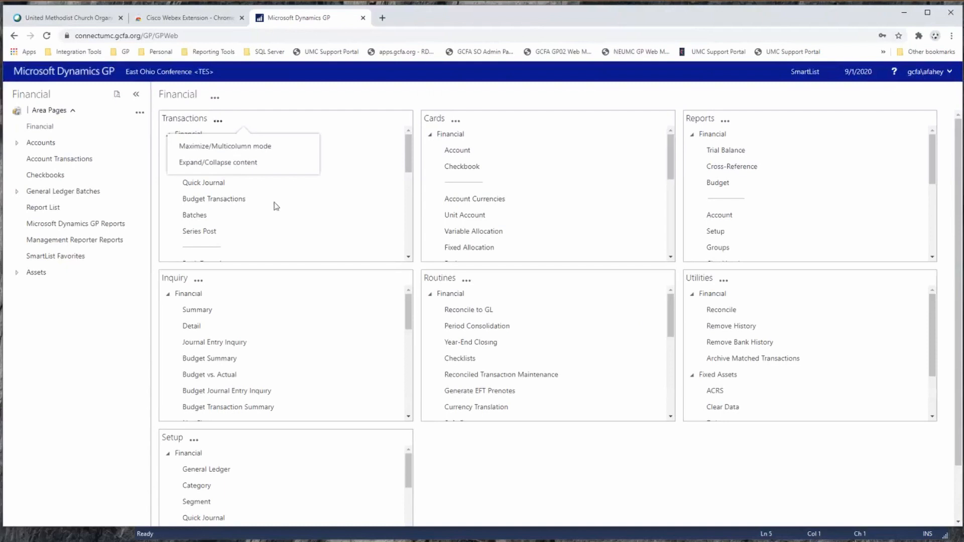
pyautogui.scroll(-5, 408, 162)
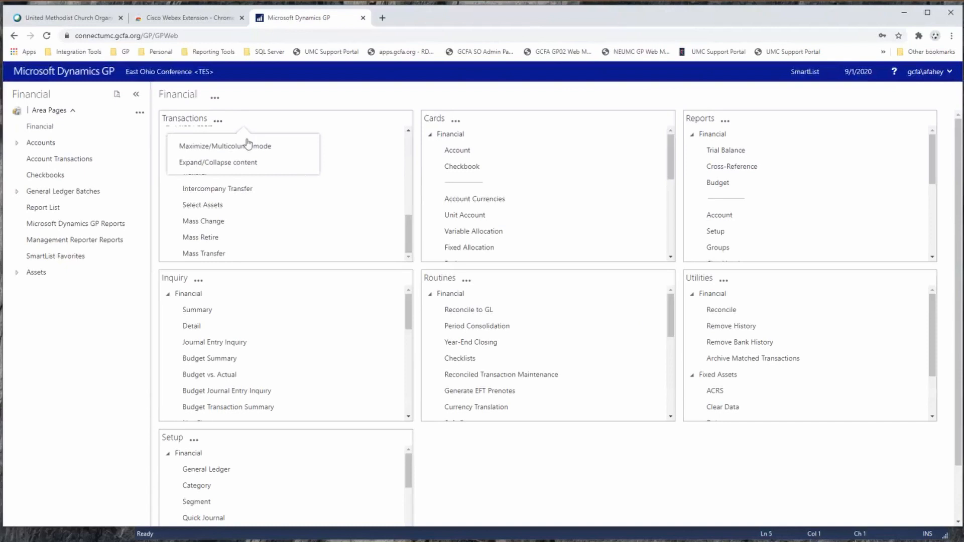
pyautogui.click(224, 146)
pyautogui.click(200, 121)
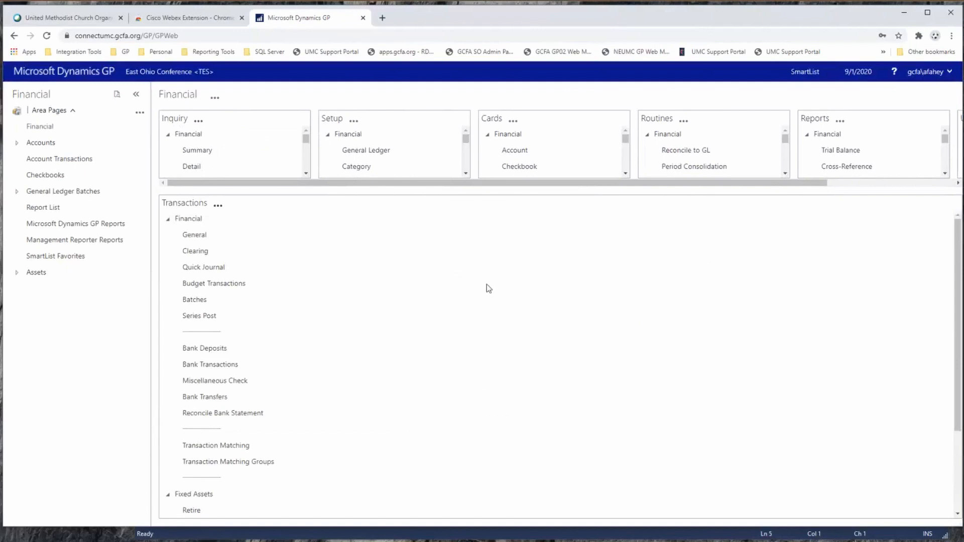
pyautogui.scroll(-3, 381, 422)
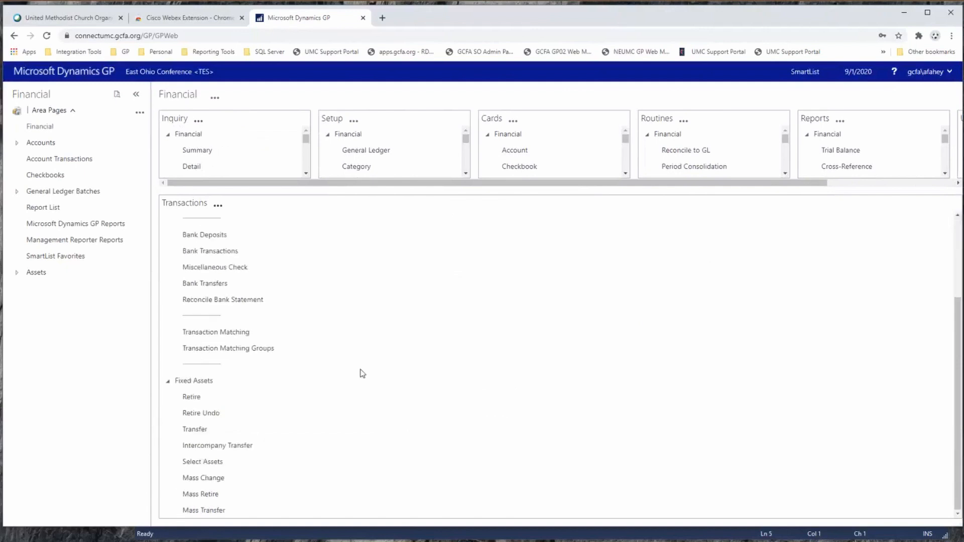
pyautogui.scroll(3, 361, 372)
pyautogui.click(218, 205)
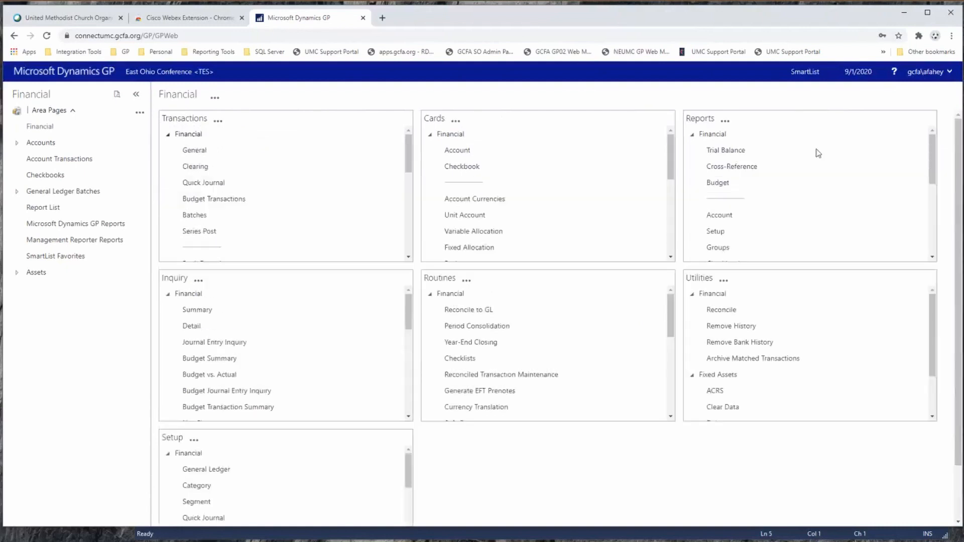
pyautogui.scroll(-5, 931, 253)
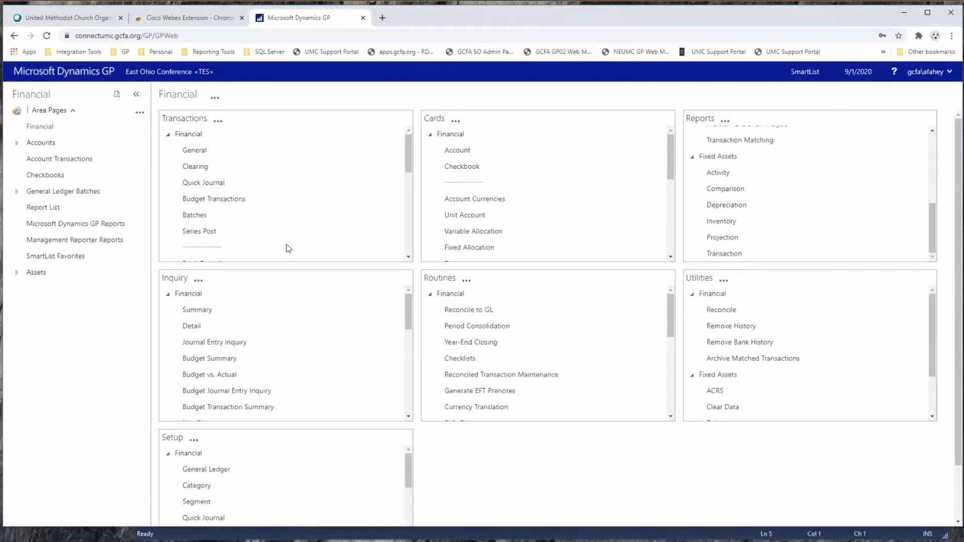
# View the general financial Transaction Entry window at full size and normal size, and close it.
pyautogui.click(195, 150)
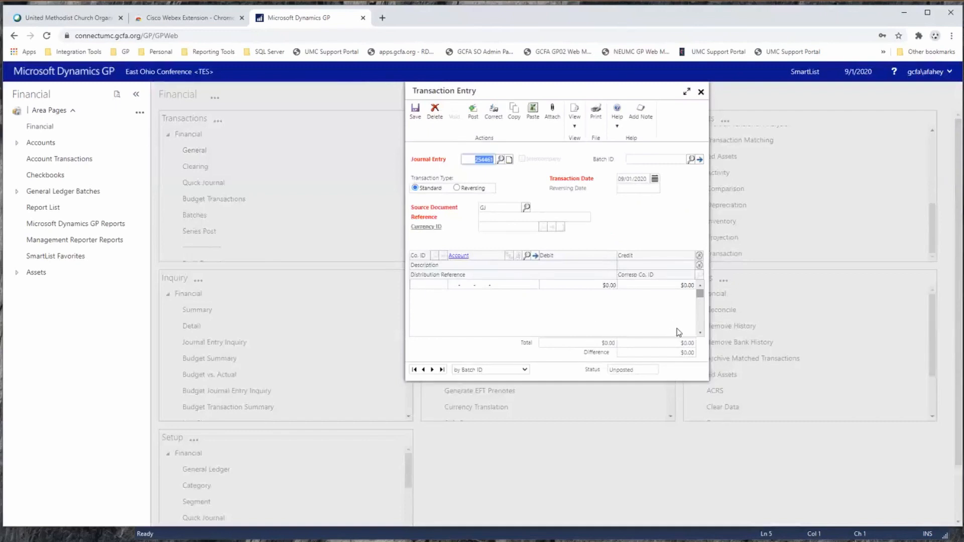
pyautogui.click(688, 93)
pyautogui.click(942, 92)
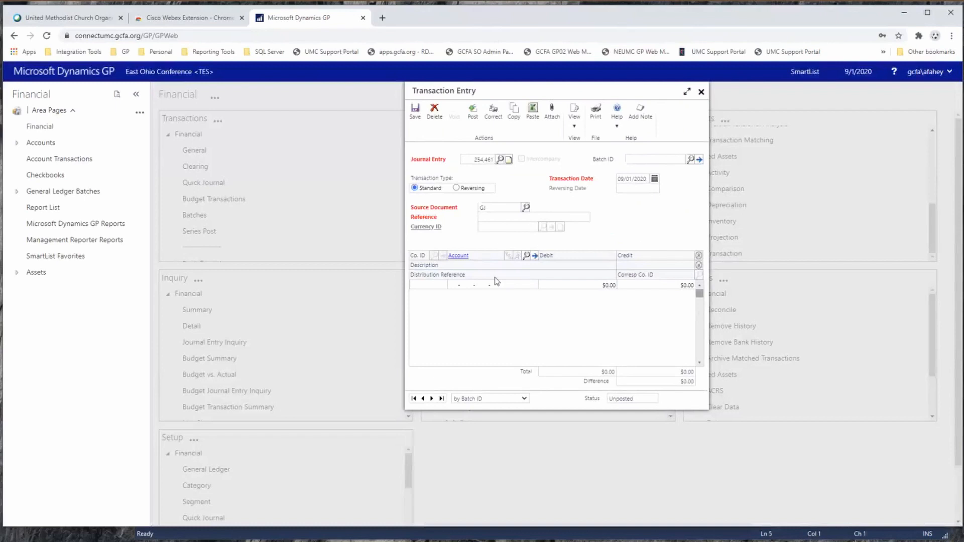
pyautogui.click(700, 92)
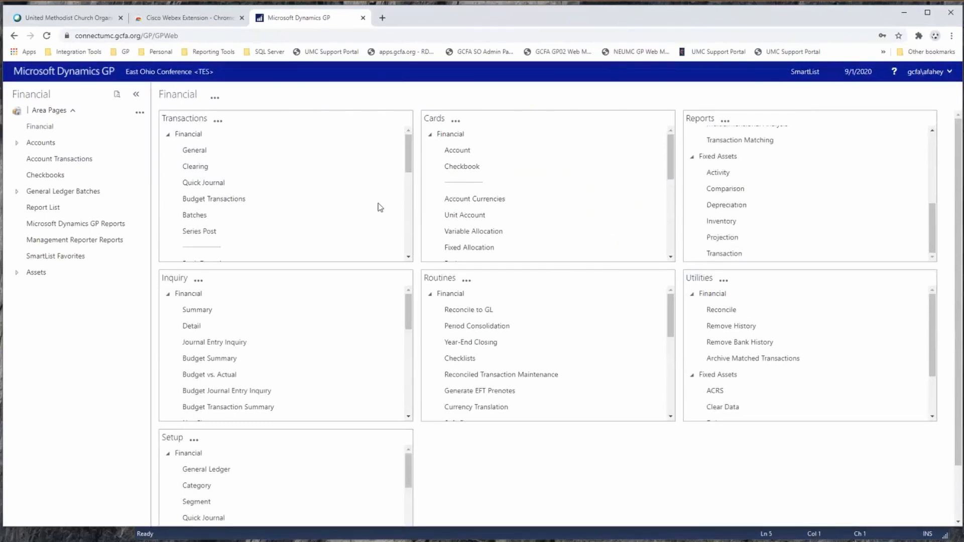
# Output the financial Summary Inquiry for the first account to the screen only, as a Standard report.
pyautogui.click(196, 310)
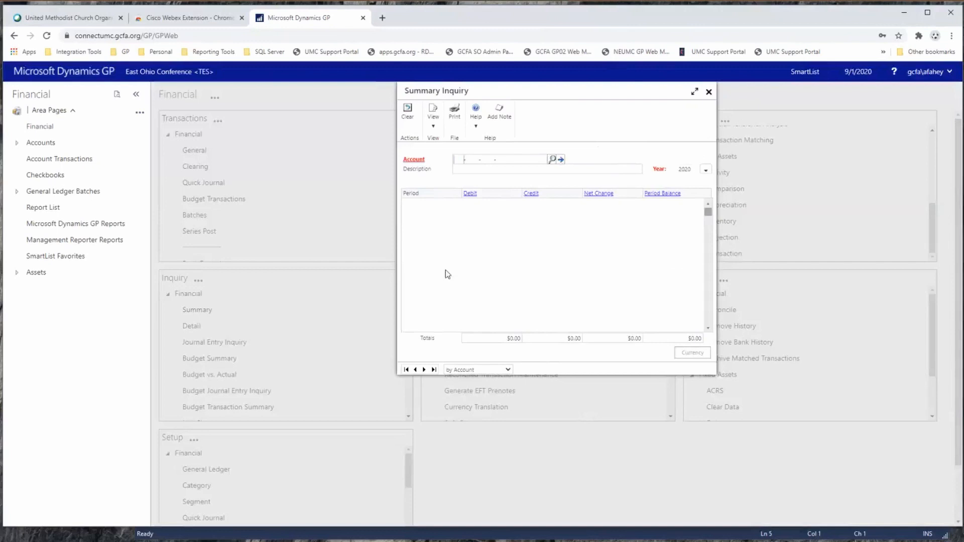
pyautogui.click(424, 369)
pyautogui.click(460, 119)
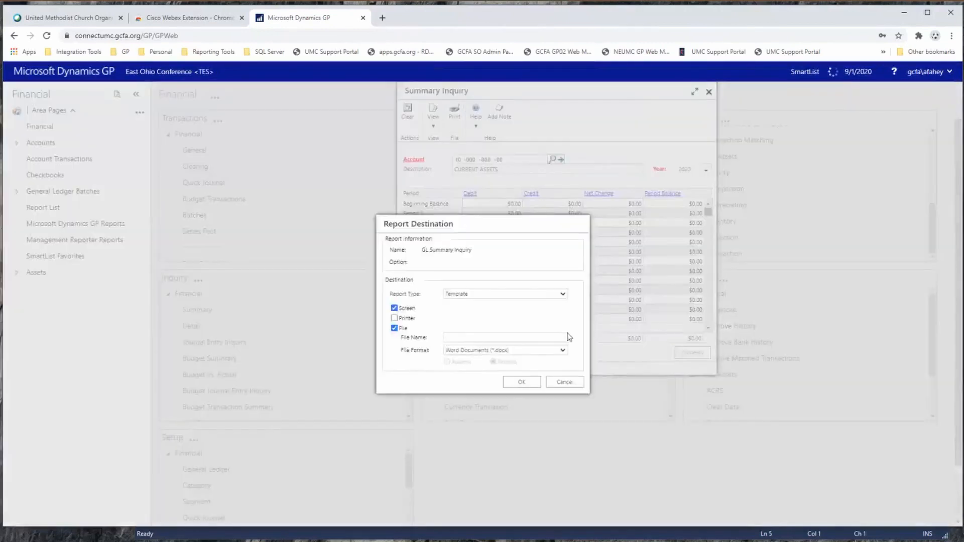
pyautogui.click(395, 329)
pyautogui.click(458, 296)
pyautogui.click(457, 304)
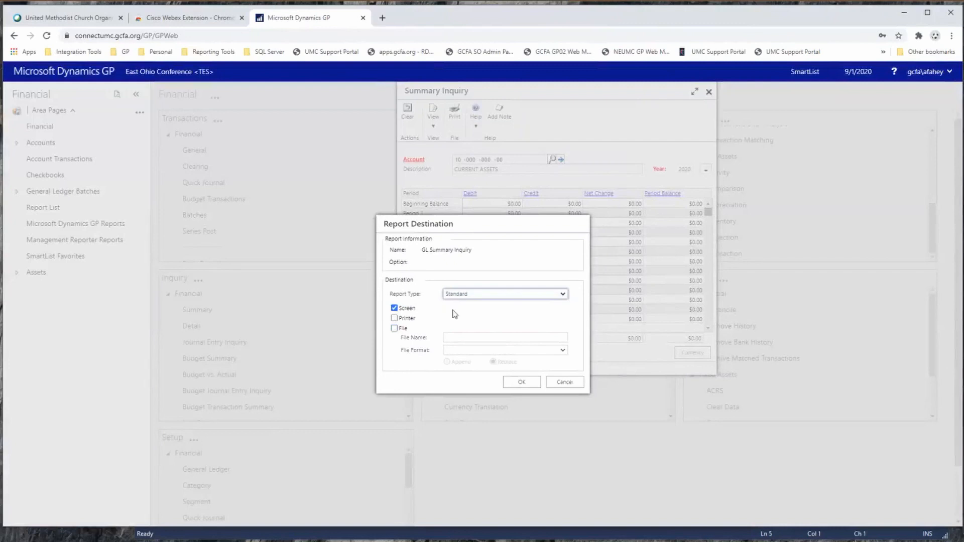
pyautogui.click(473, 307)
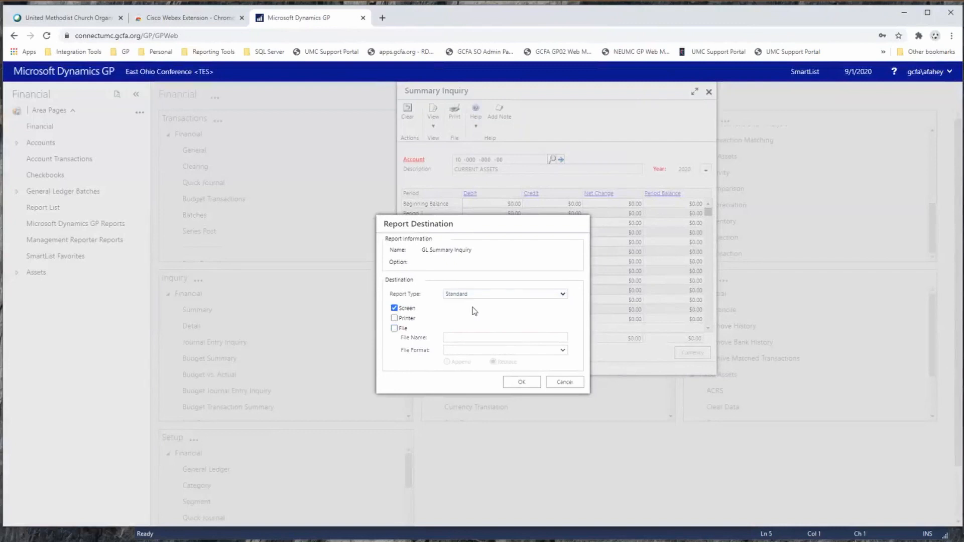
pyautogui.click(520, 381)
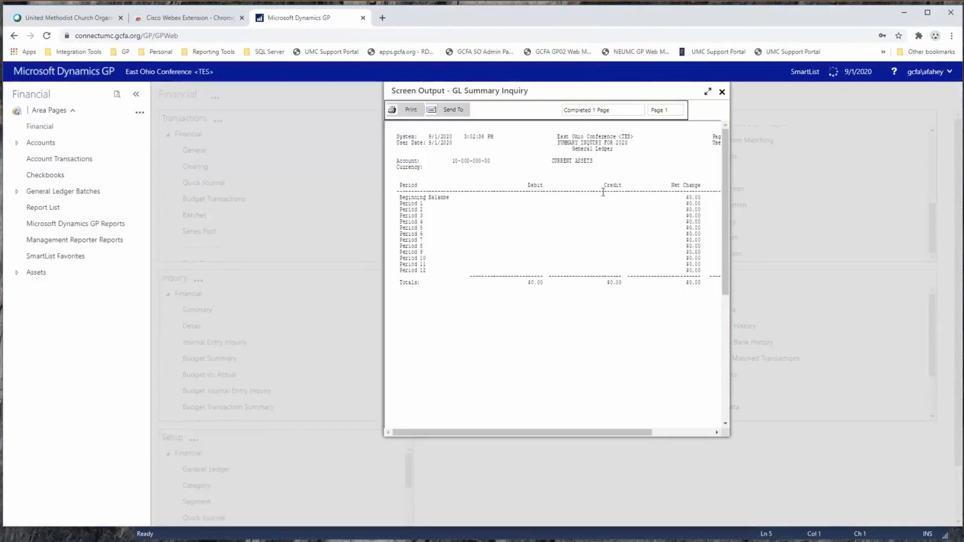
# Review the print destinations for the GL Summary Inquiry report without printing, and close the report and inquiry windows.
pyautogui.click(410, 111)
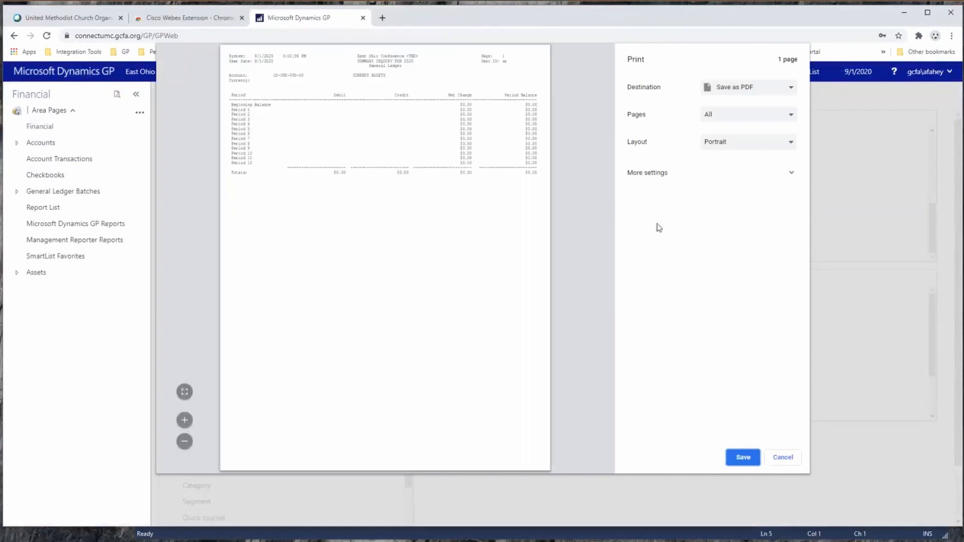
pyautogui.click(788, 88)
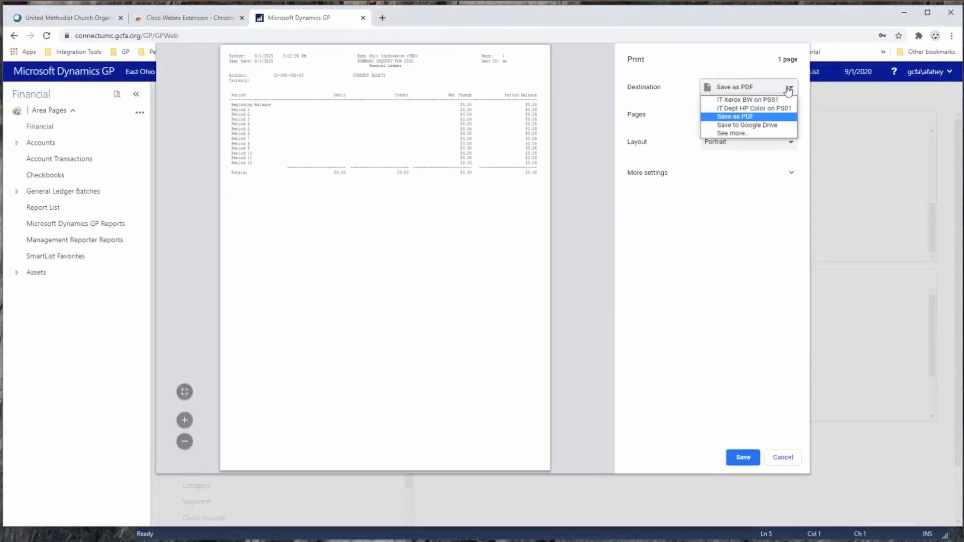
pyautogui.click(734, 134)
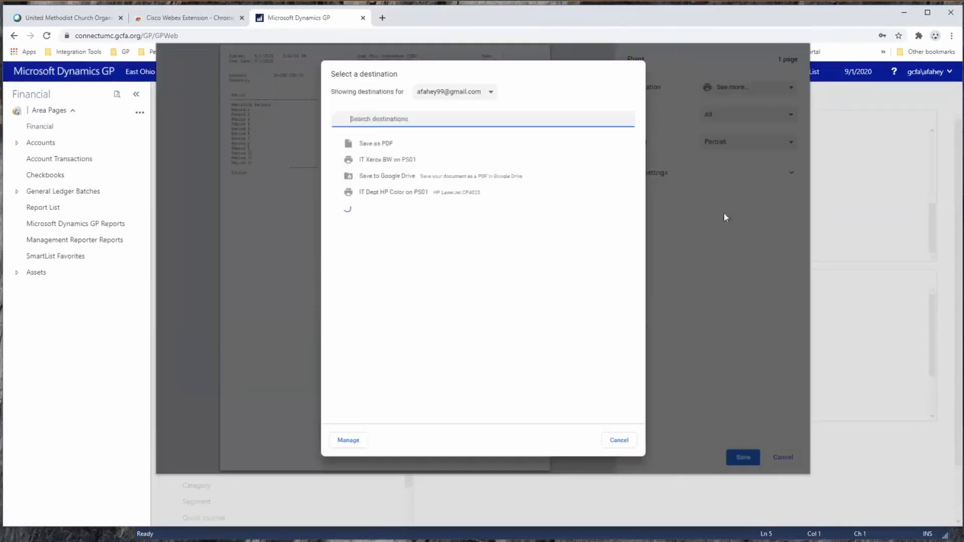
pyautogui.click(618, 440)
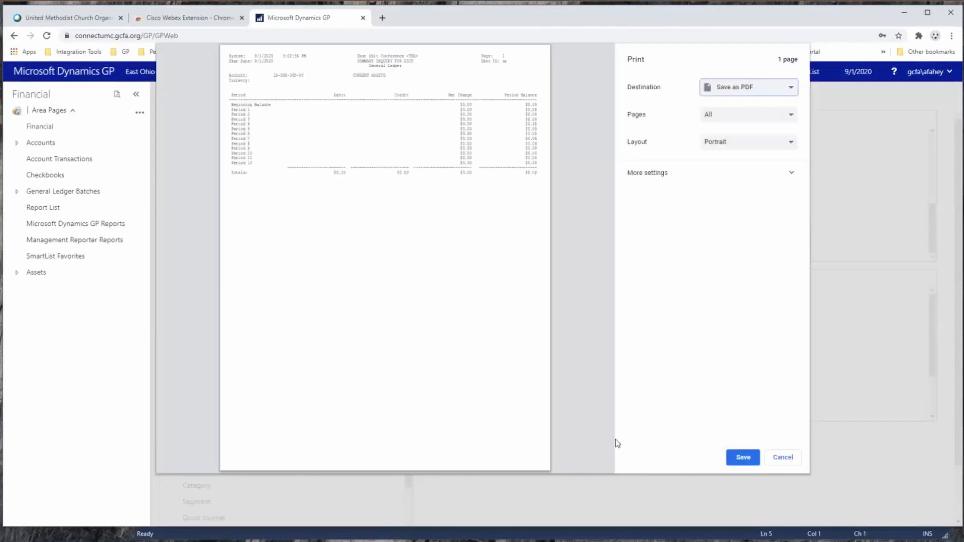
pyautogui.click(782, 457)
pyautogui.click(722, 94)
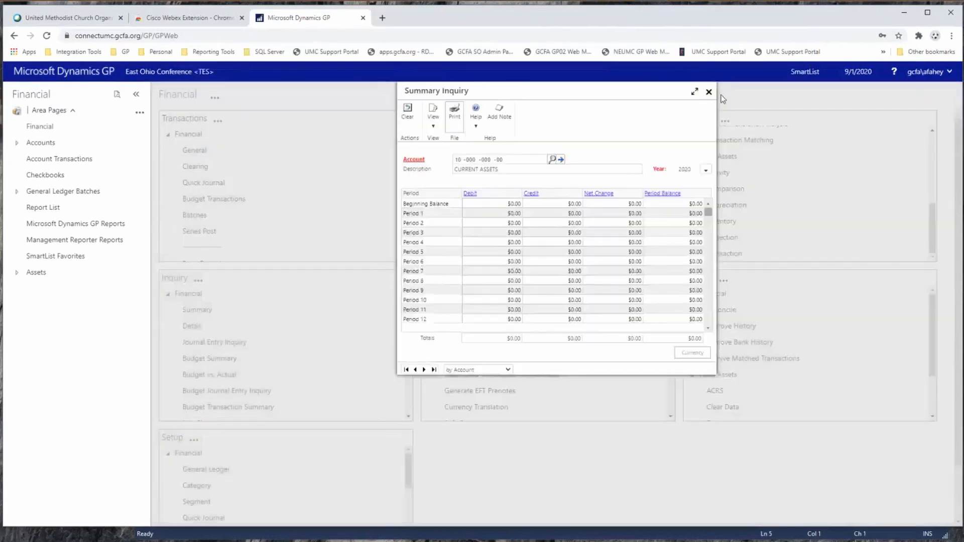
pyautogui.click(708, 92)
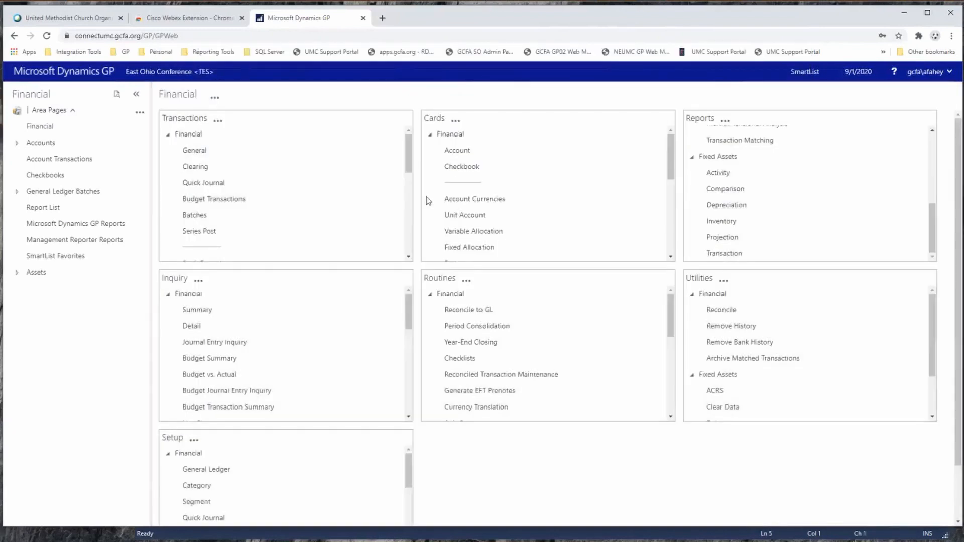
# Switch from the Financial area page to the Sales area page.
pyautogui.click(49, 111)
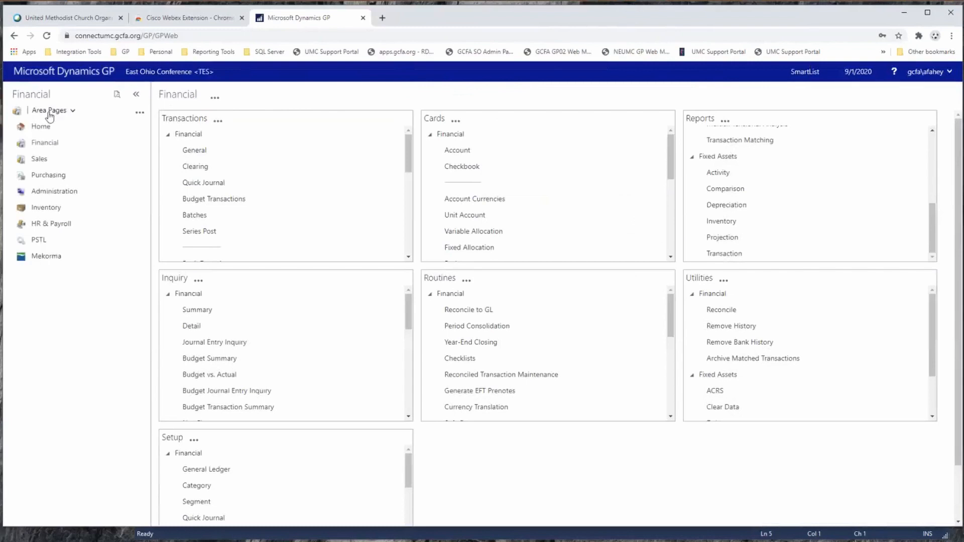
pyautogui.click(40, 159)
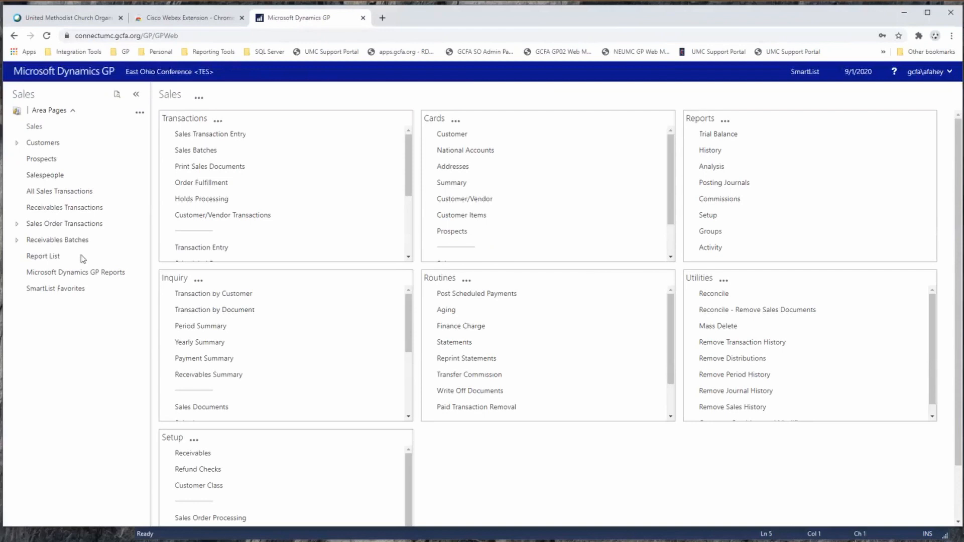
# View the SmartList window and the signed-in user's account options, closing each again.
pyautogui.click(806, 71)
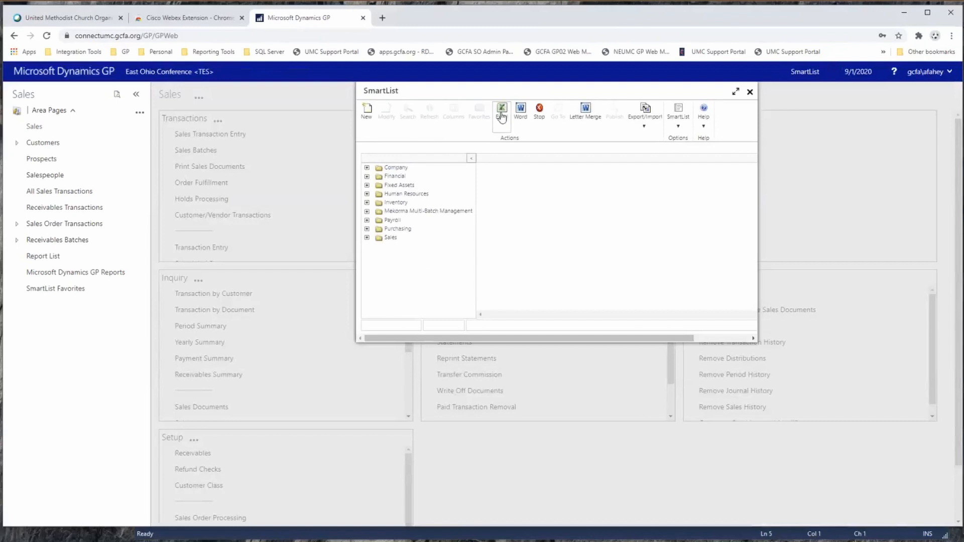
pyautogui.click(751, 92)
pyautogui.click(943, 75)
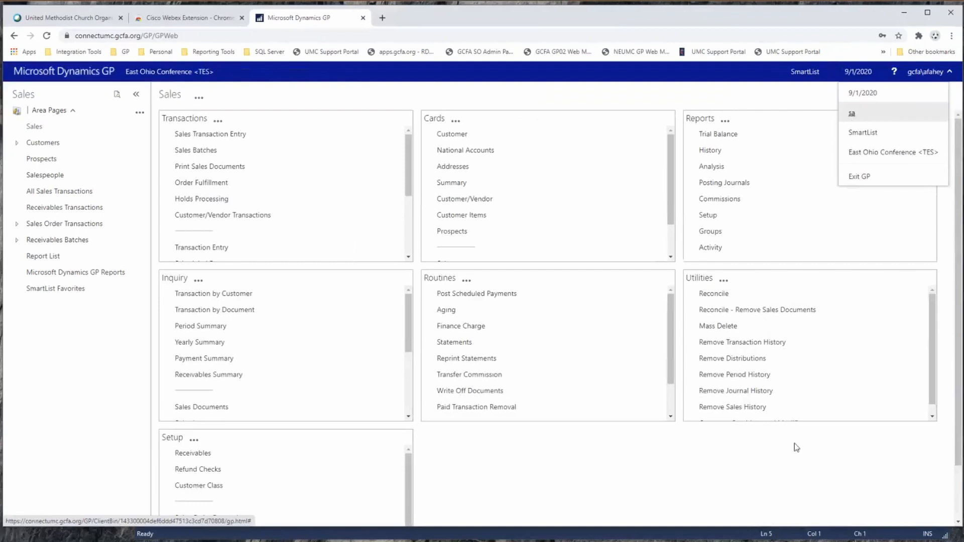
pyautogui.click(926, 71)
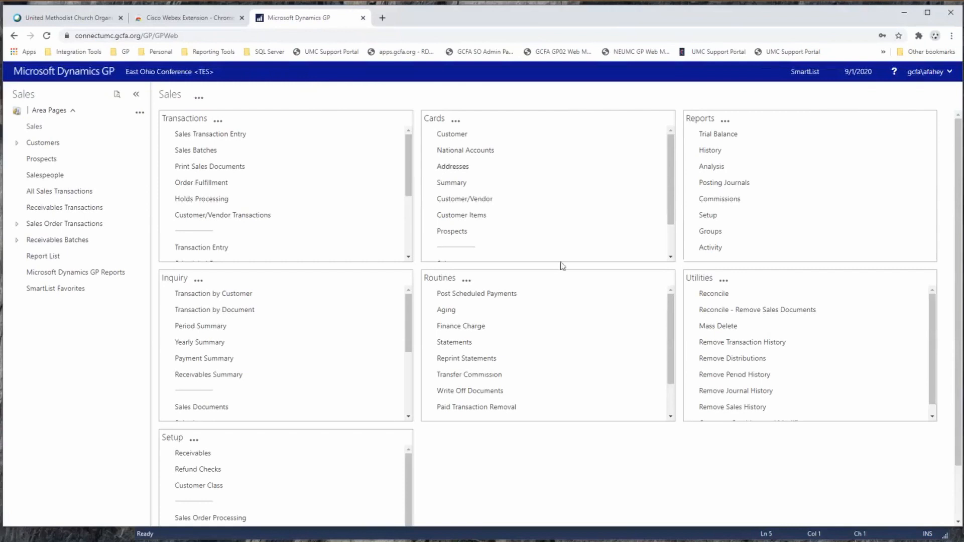
# Switch to the Home area page and display the list of available area pages.
pyautogui.click(60, 112)
pyautogui.click(38, 129)
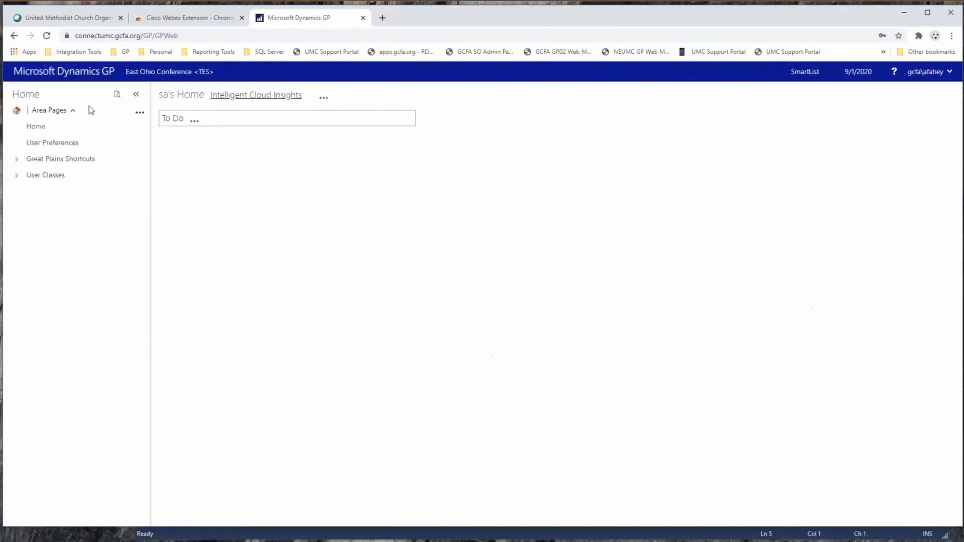
pyautogui.click(64, 113)
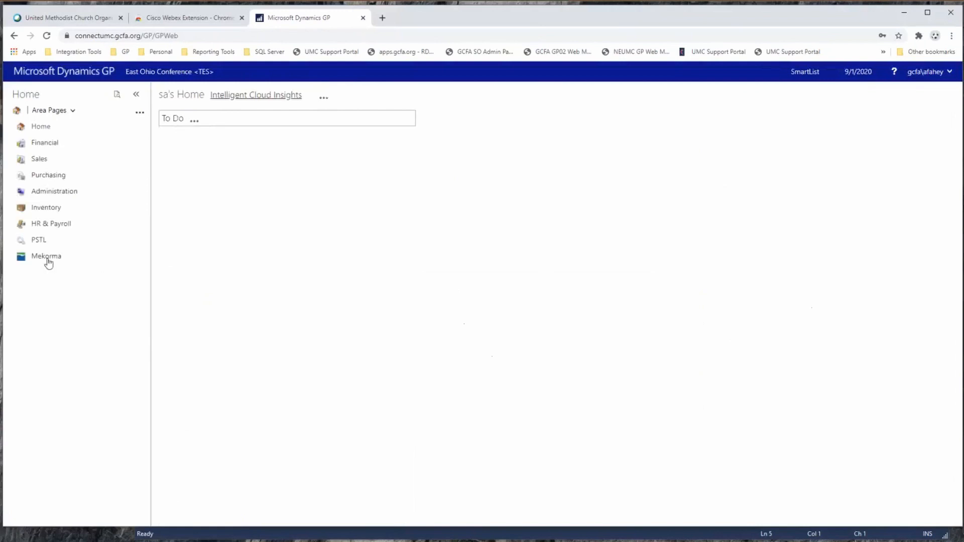